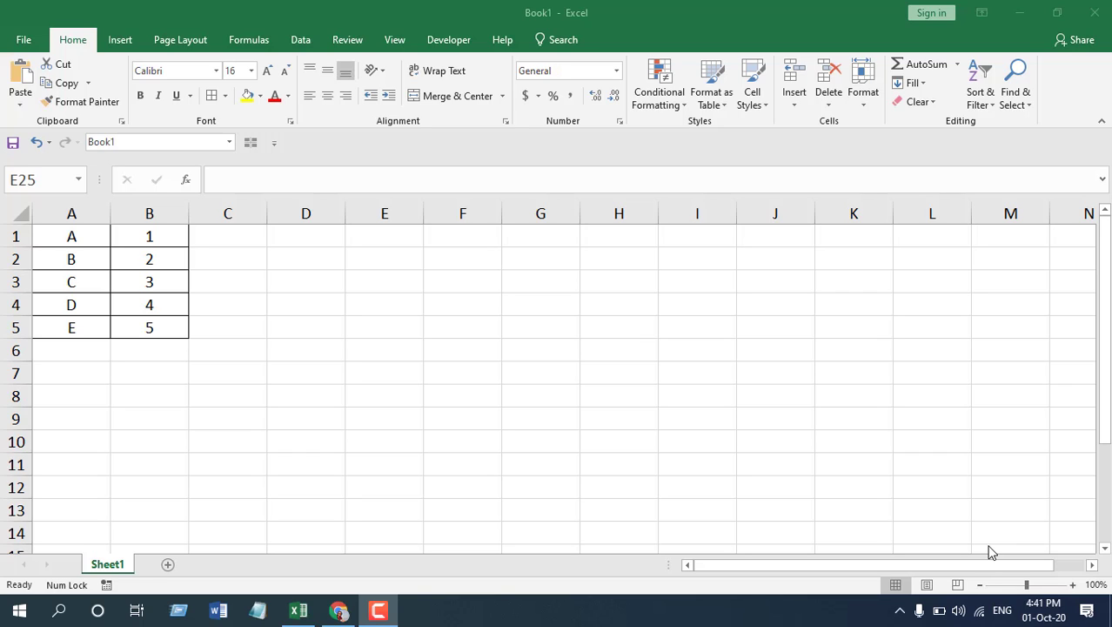
- Select the A1:B5 data range, then the empty D6:H7 destination area
click(84, 241)
click(92, 245)
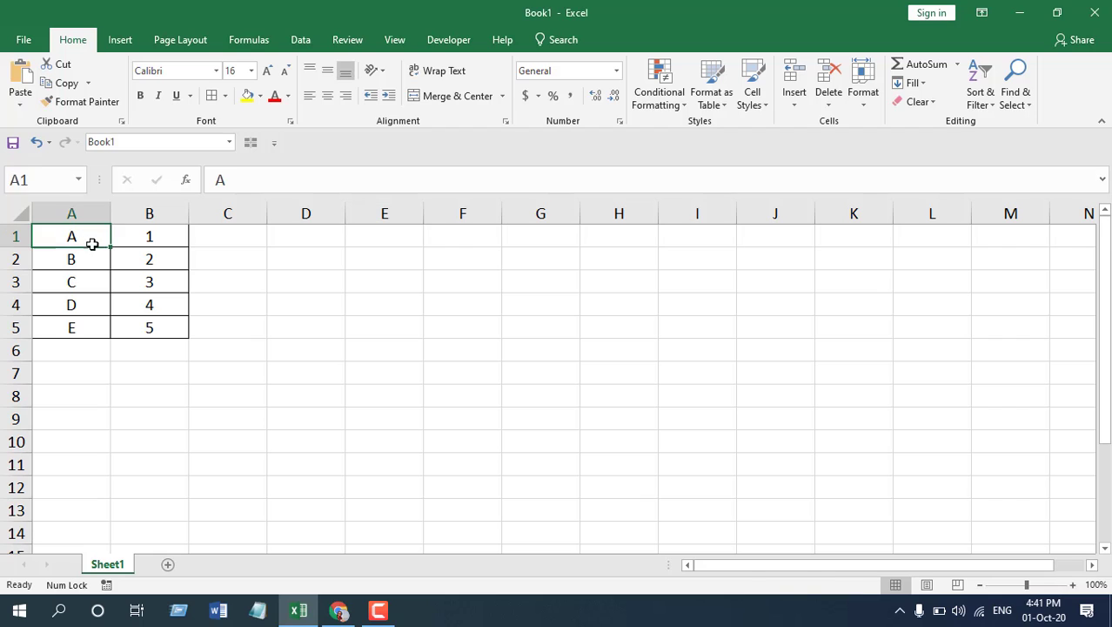
key(ctrl+a)
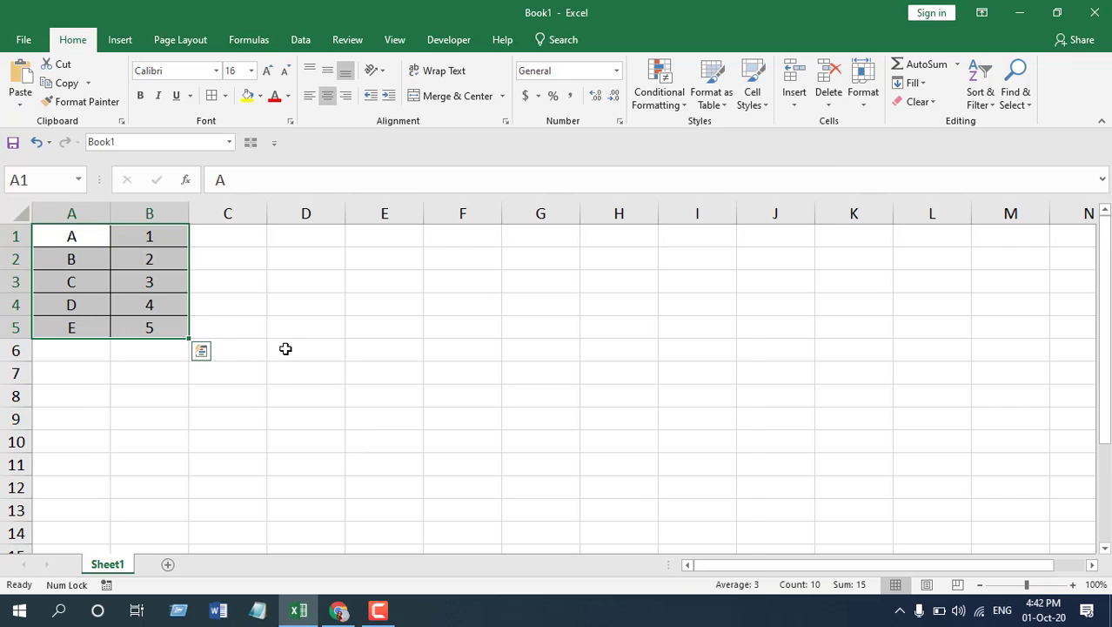
drag(286, 348, 600, 362)
click(525, 409)
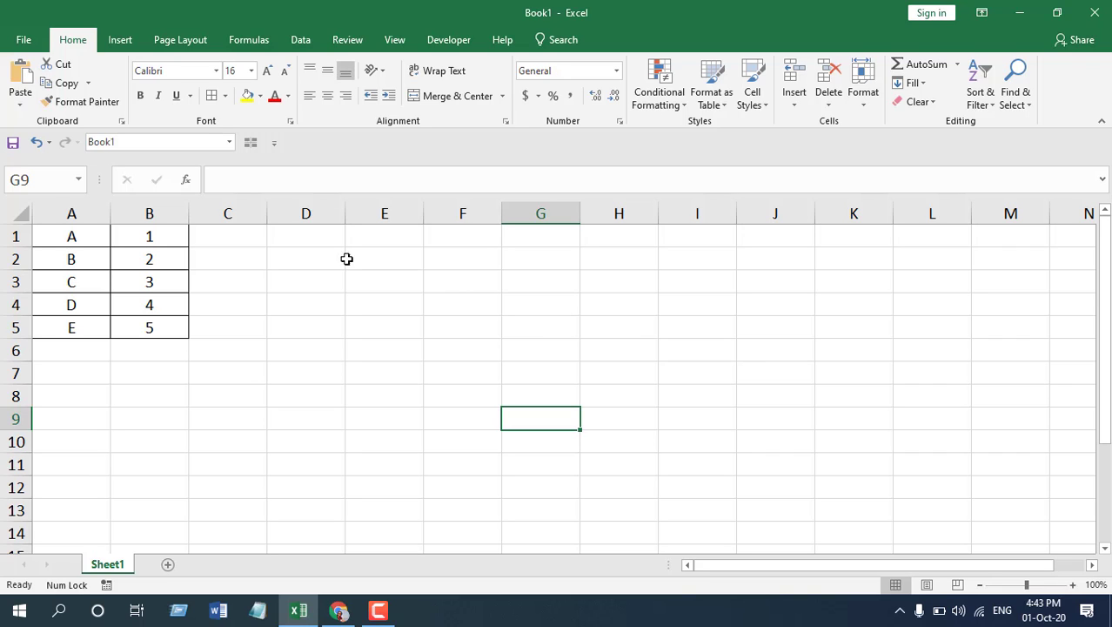
- Highlight column A and rows 1 and 4 of the source table, then pick D6
drag(77, 236, 143, 321)
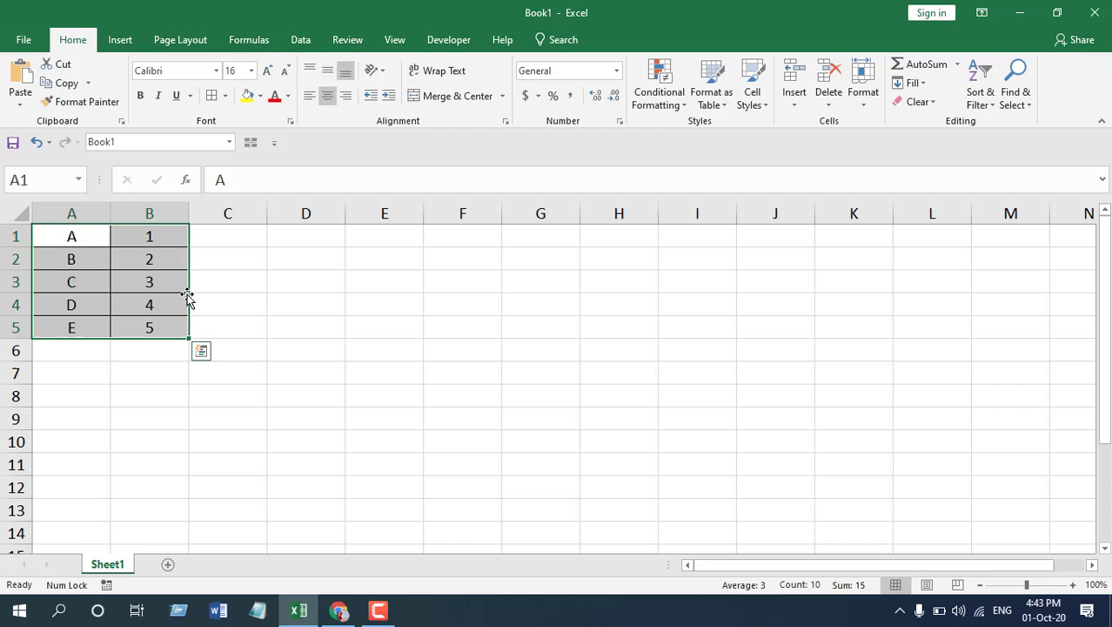
drag(71, 237, 131, 261)
click(82, 268)
drag(72, 283, 137, 308)
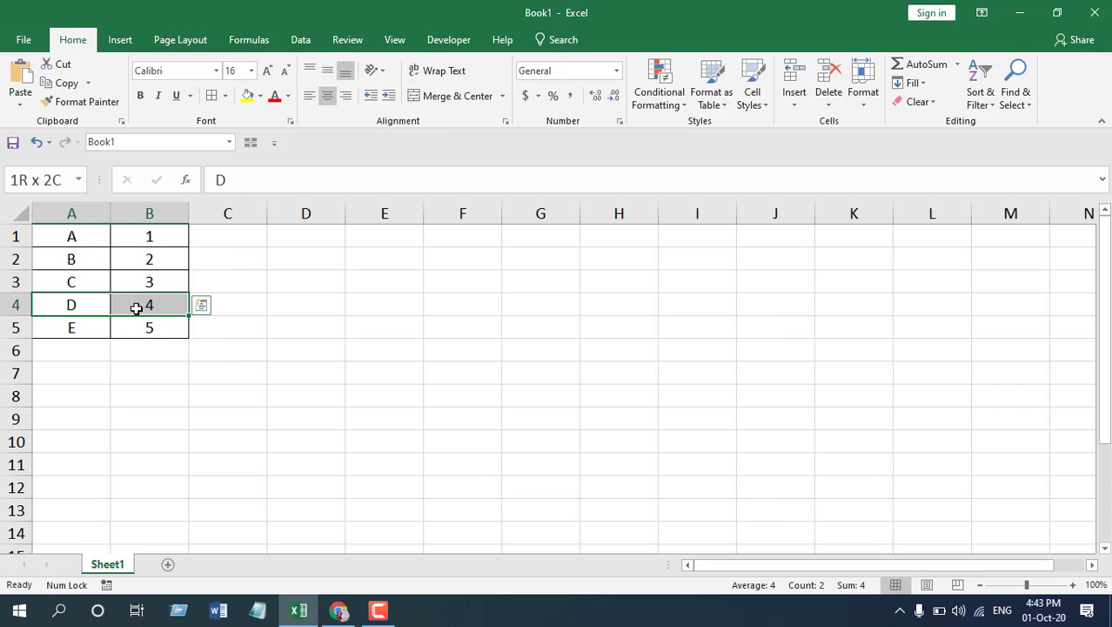
click(306, 396)
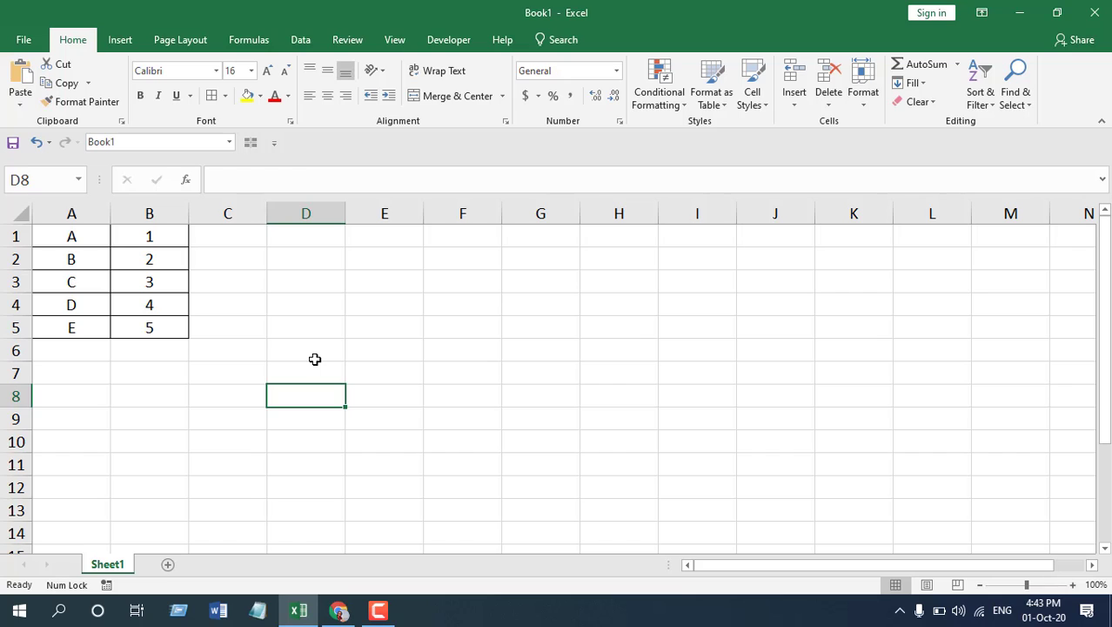
click(314, 358)
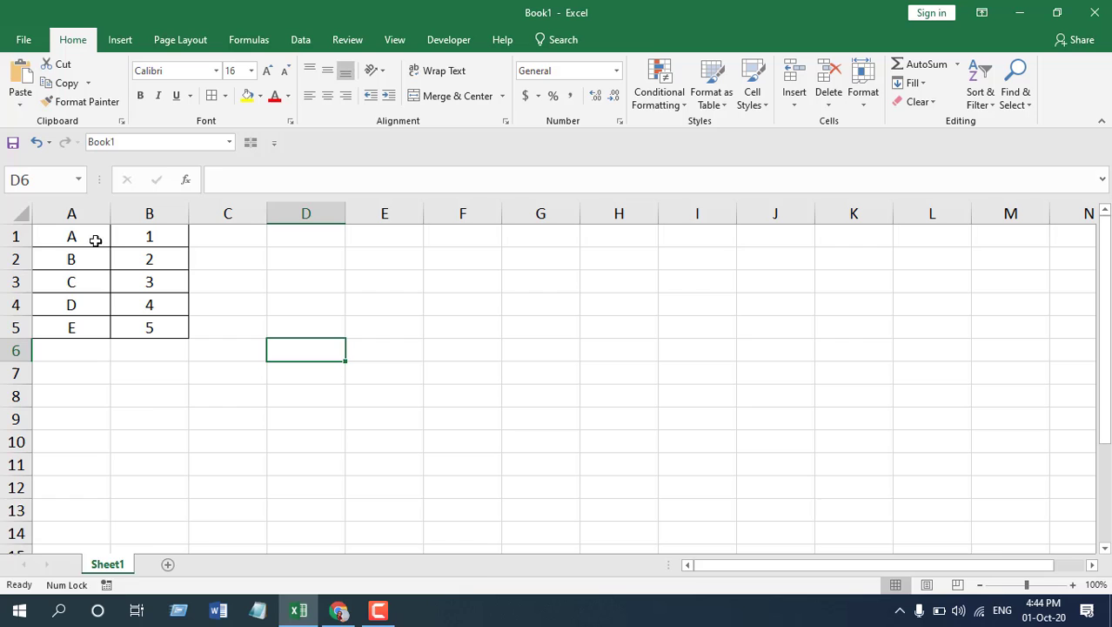
drag(91, 240, 77, 328)
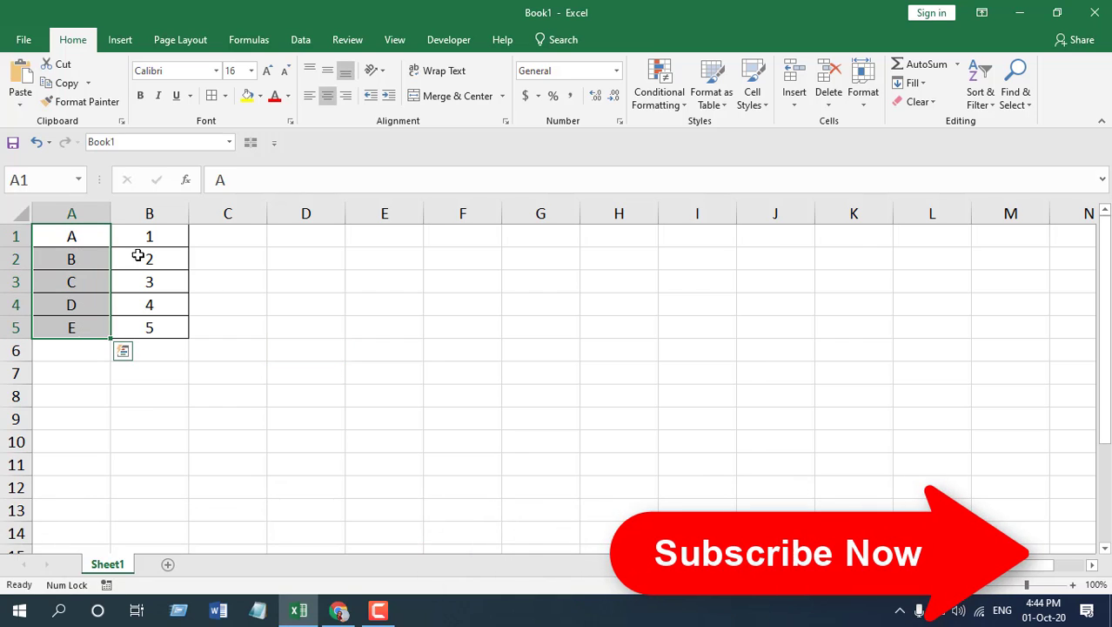
click(326, 348)
- Select D6:H7 and type =TRANSPOSE(A1:B5) using the function autocomplete
drag(327, 348, 612, 370)
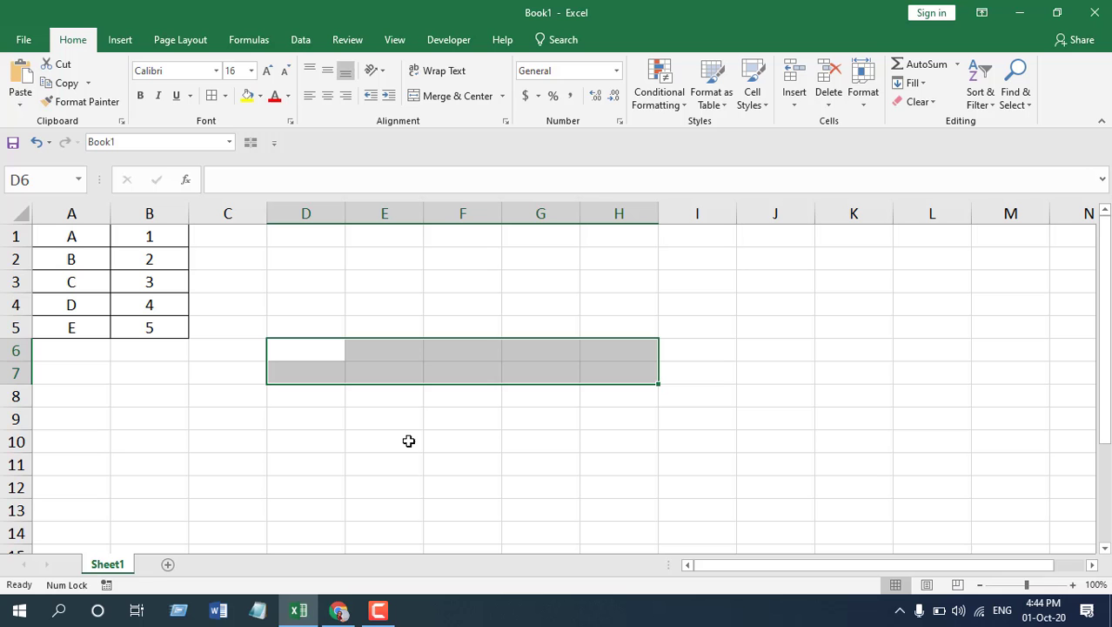
text(=T)
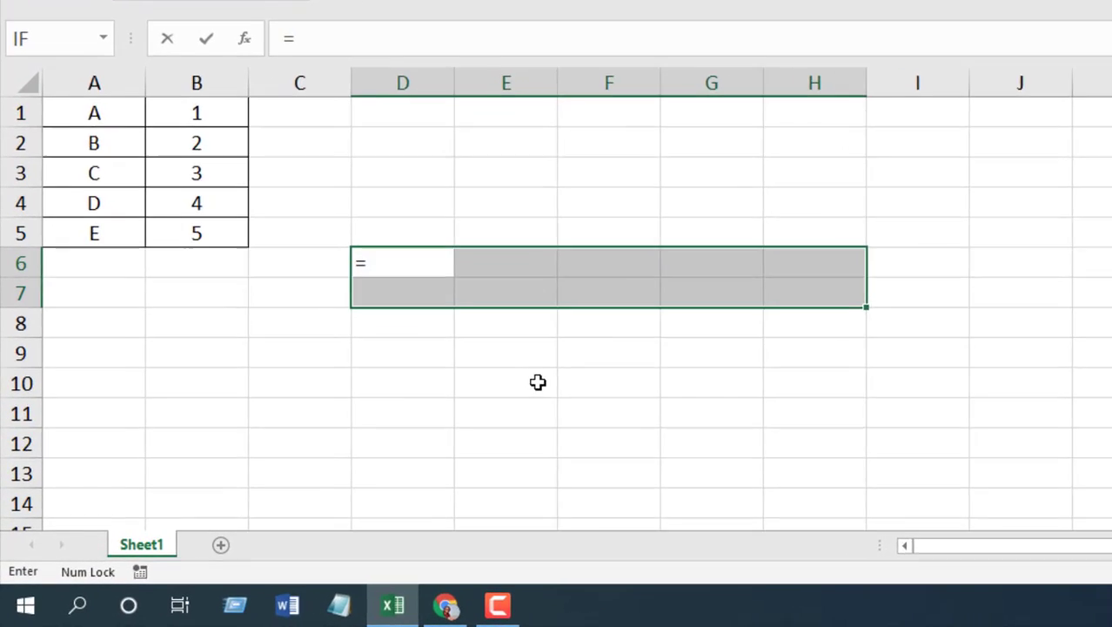
text(ra)
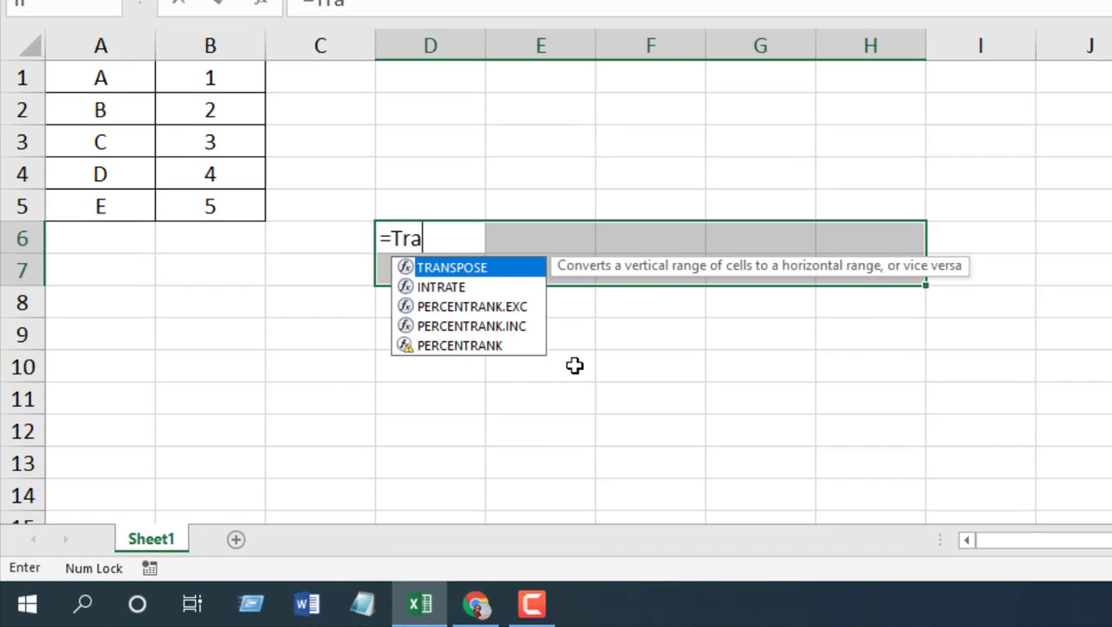
double_click(453, 268)
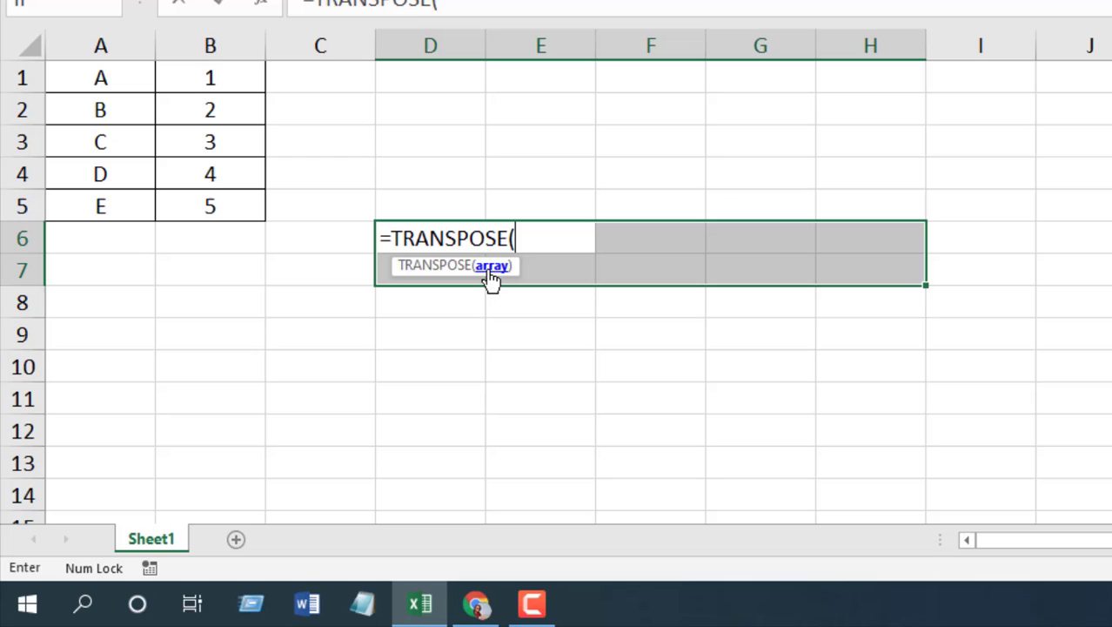
drag(140, 84, 210, 204)
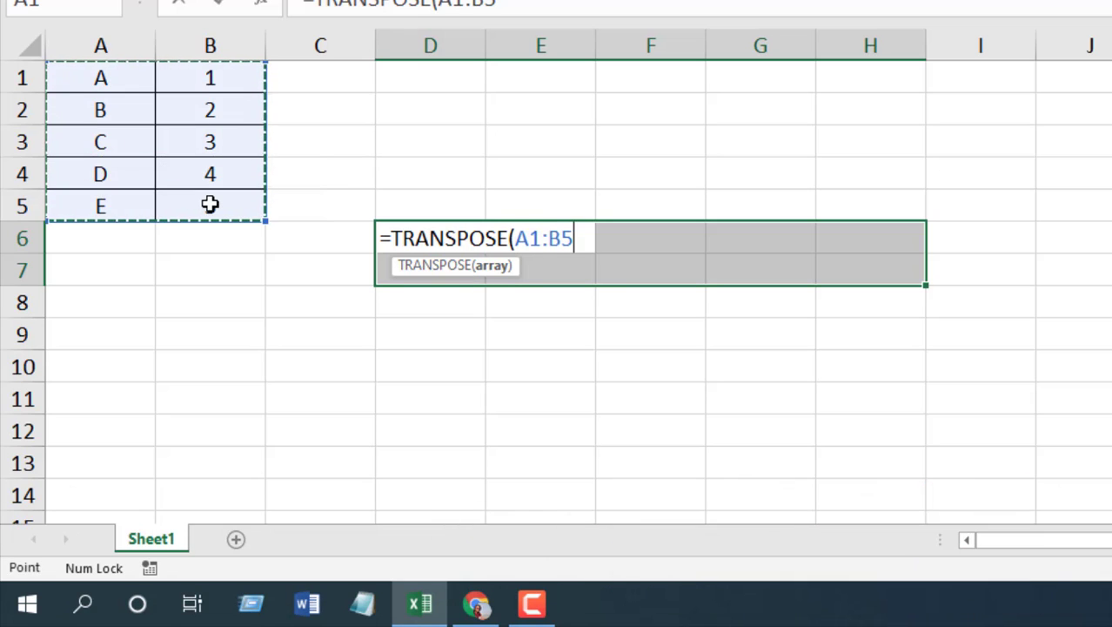
text())
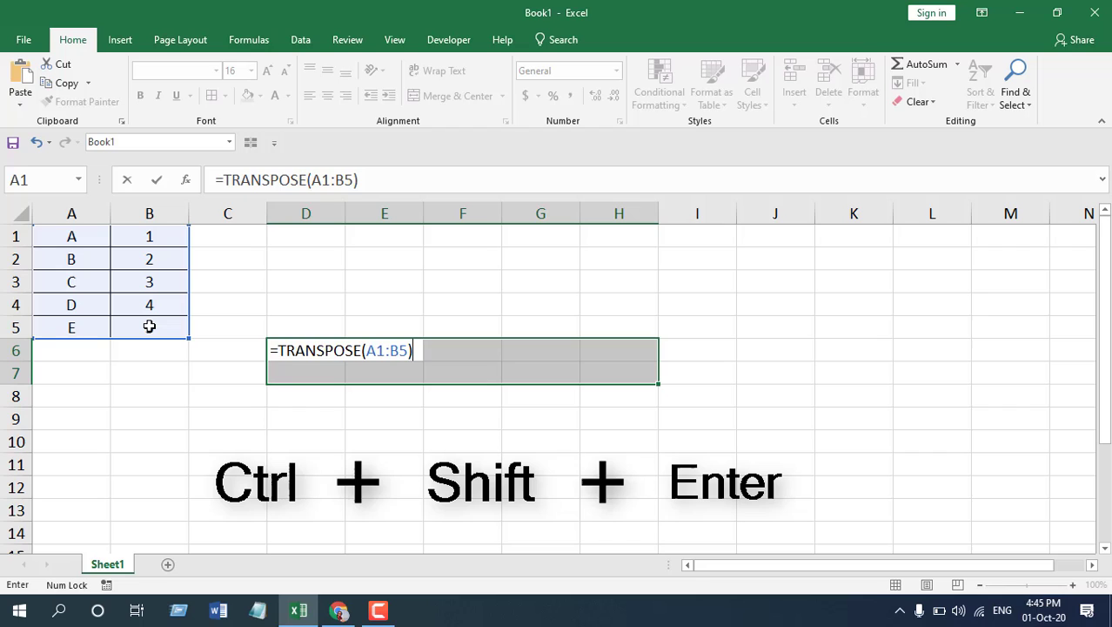
key(ctrl+shift+Return)
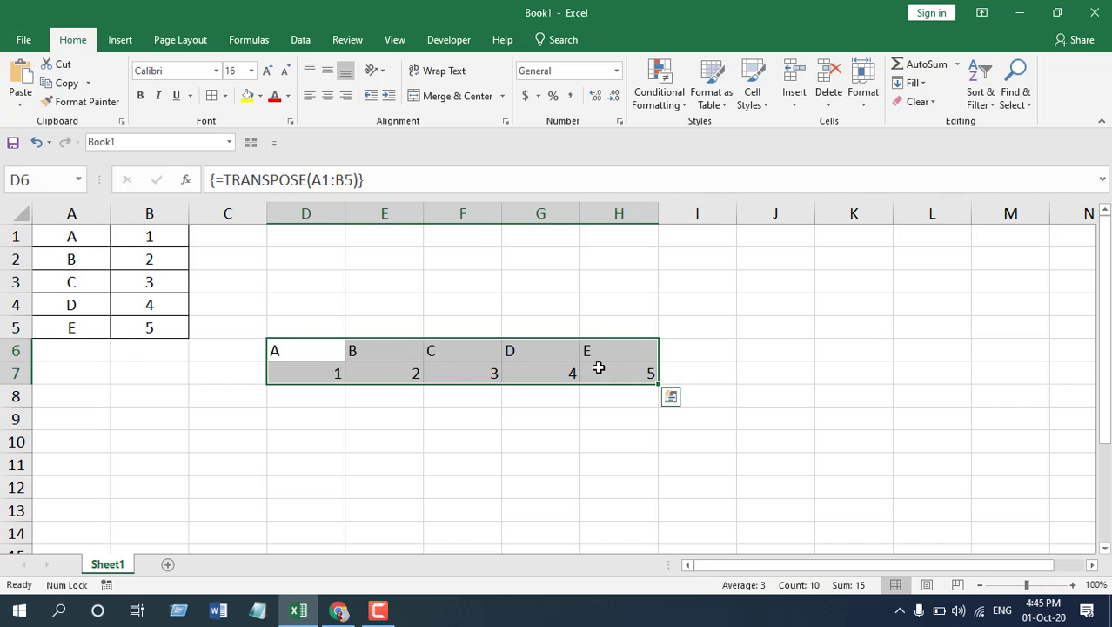
drag(331, 361, 613, 365)
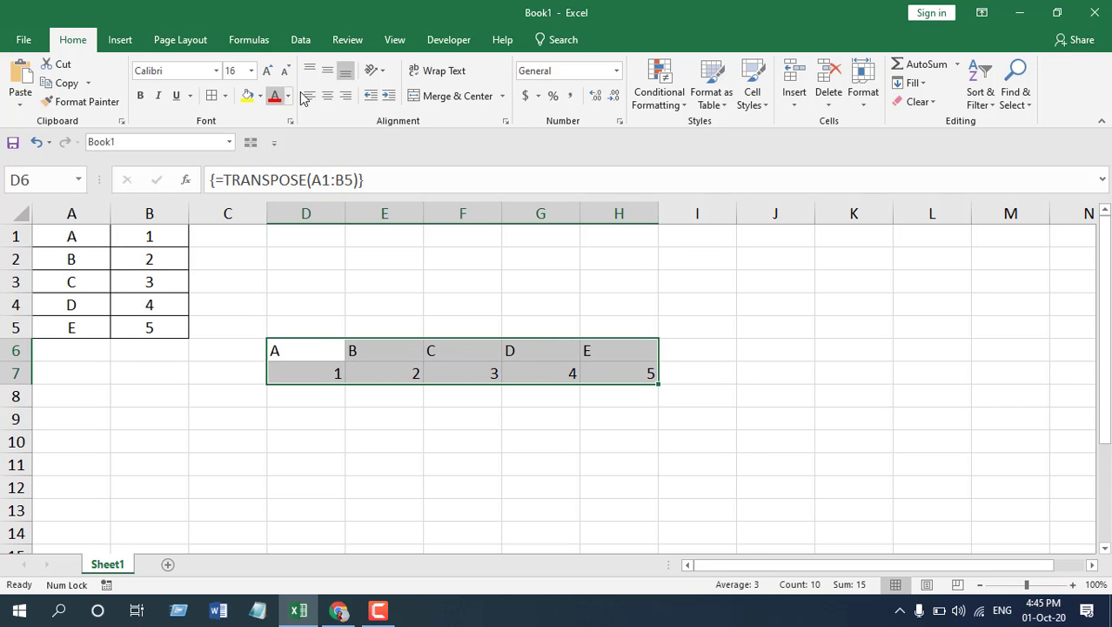
click(327, 96)
click(440, 416)
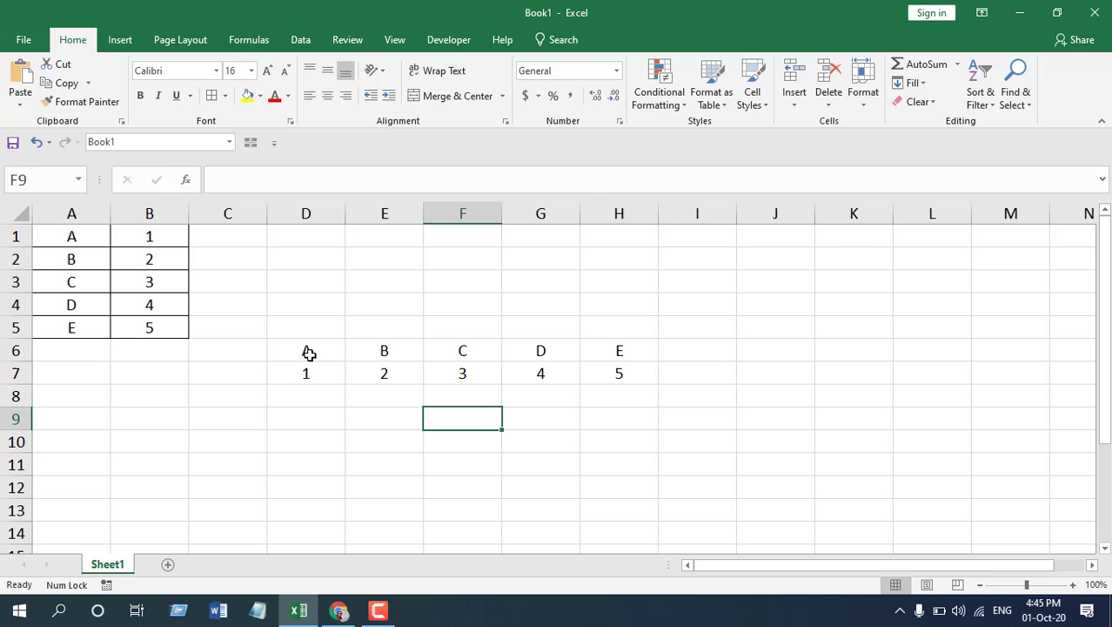
drag(308, 352, 594, 375)
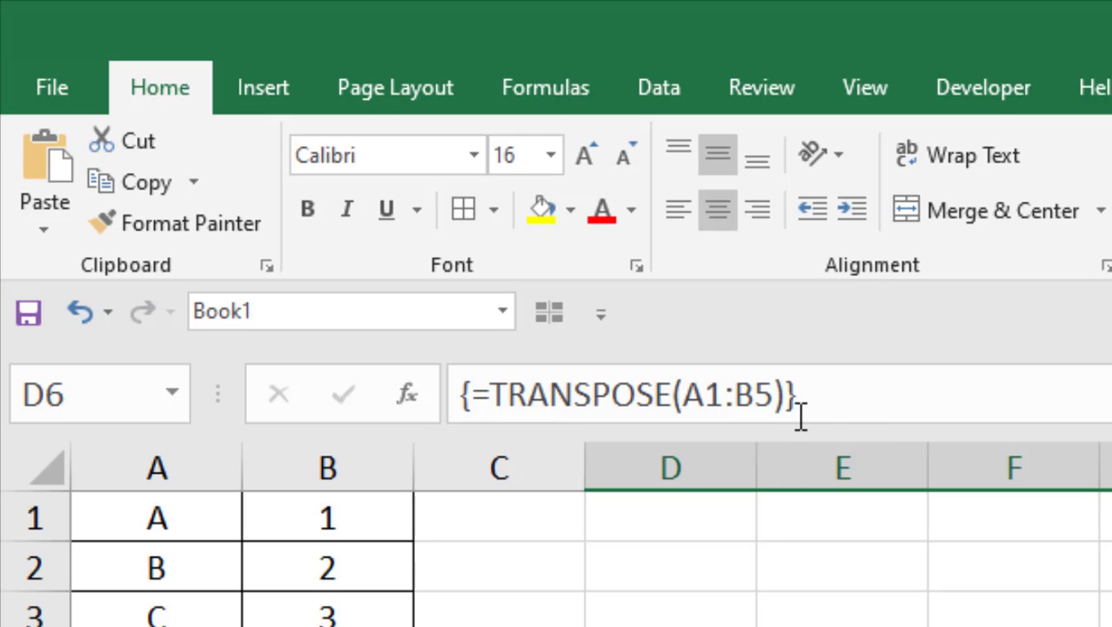
click(648, 626)
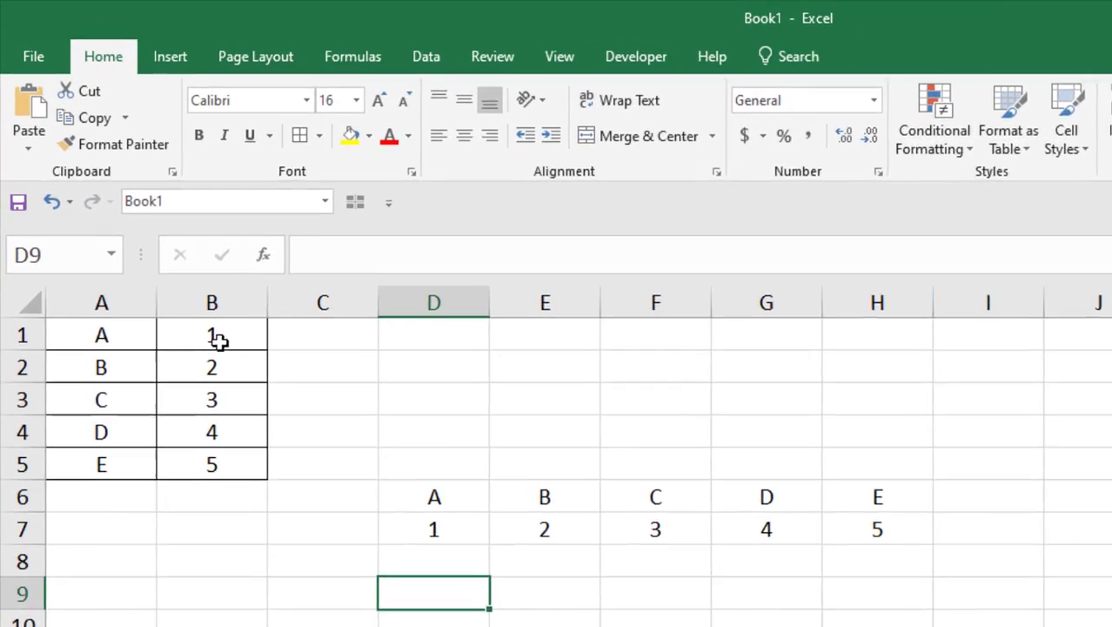
- Change B1 to 3 and check that D7 in the transposed row shows 3
click(154, 240)
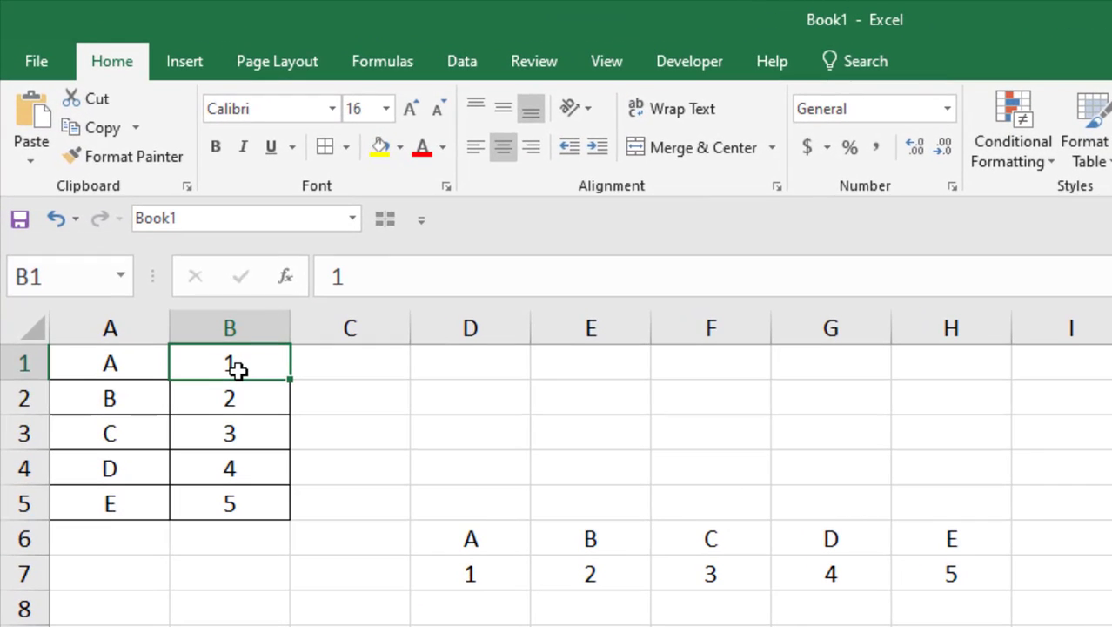
text(3)
key(Return)
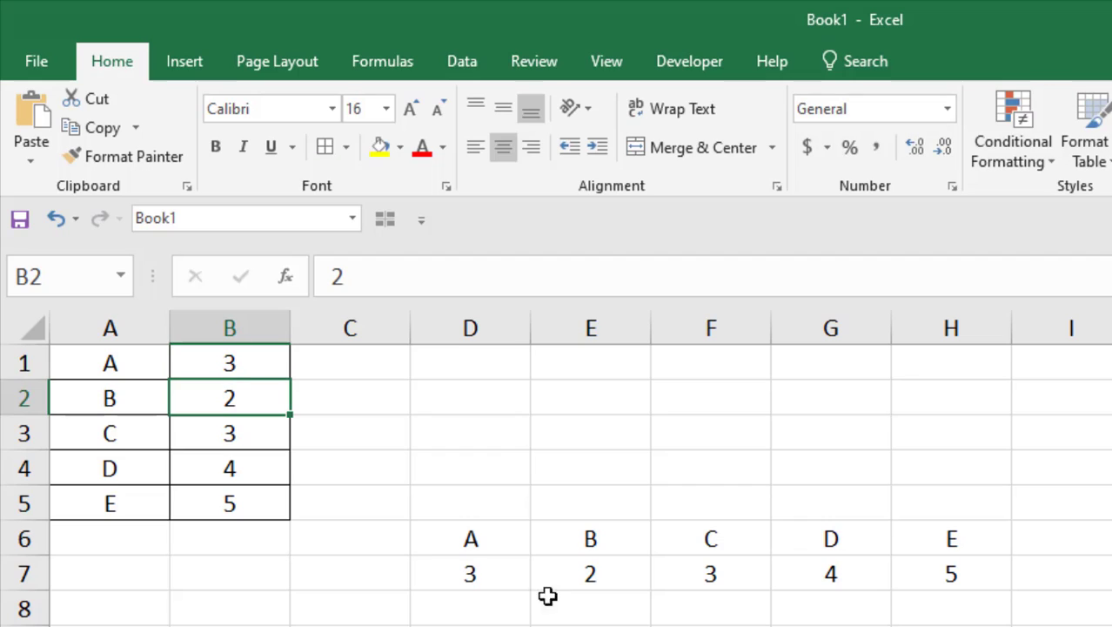
click(491, 581)
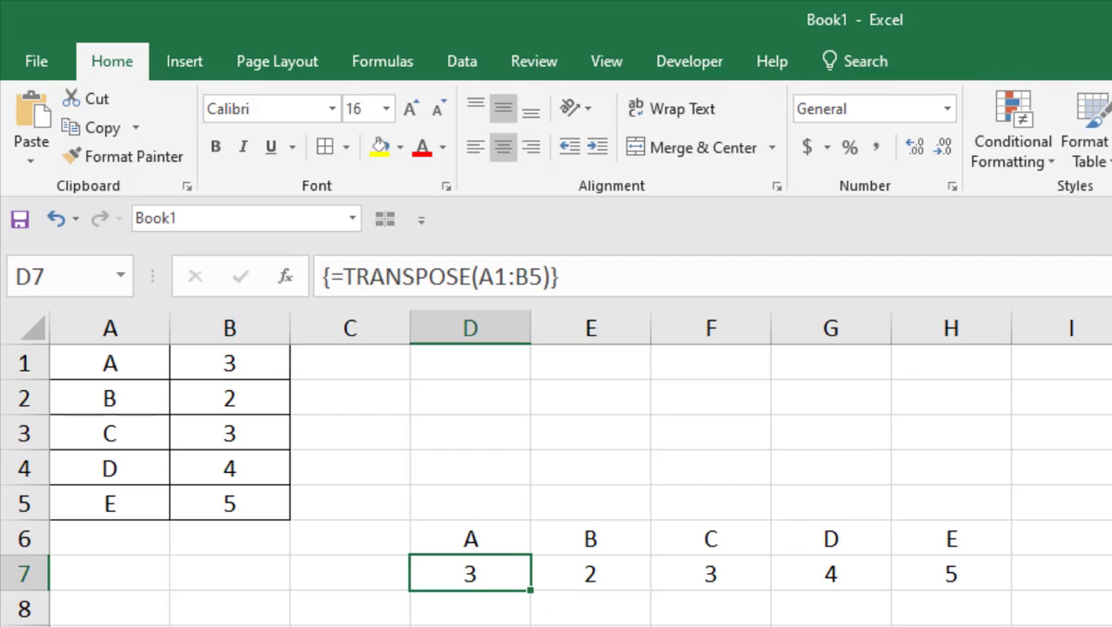
- Restore B1 to 1 and select the transposed block D6:H7
click(261, 368)
text(1)
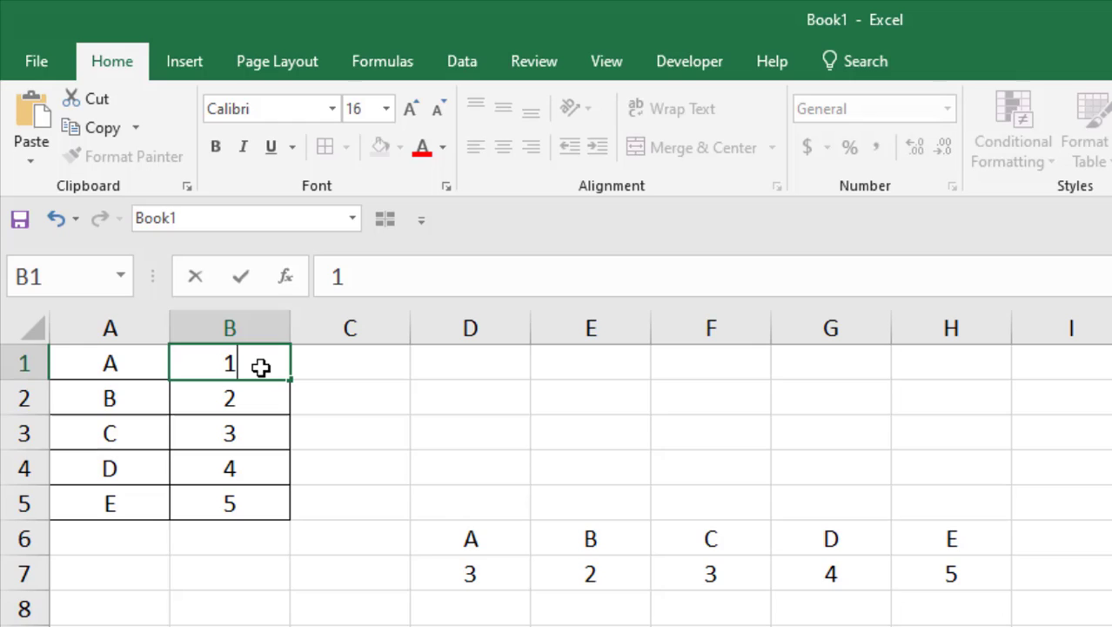
key(Return)
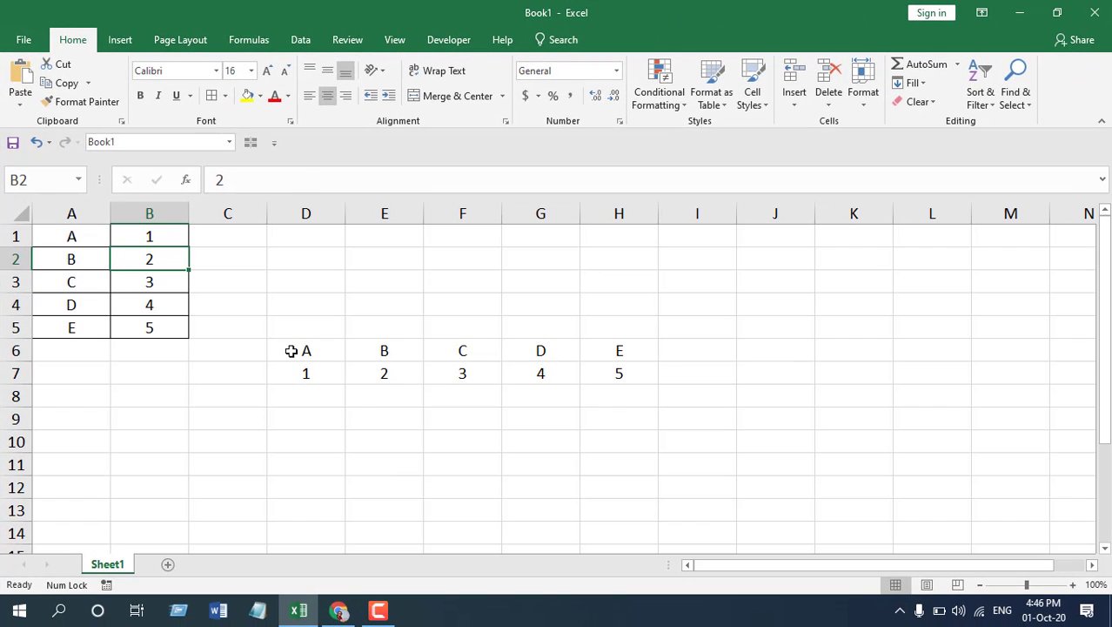
click(451, 538)
drag(322, 352, 601, 367)
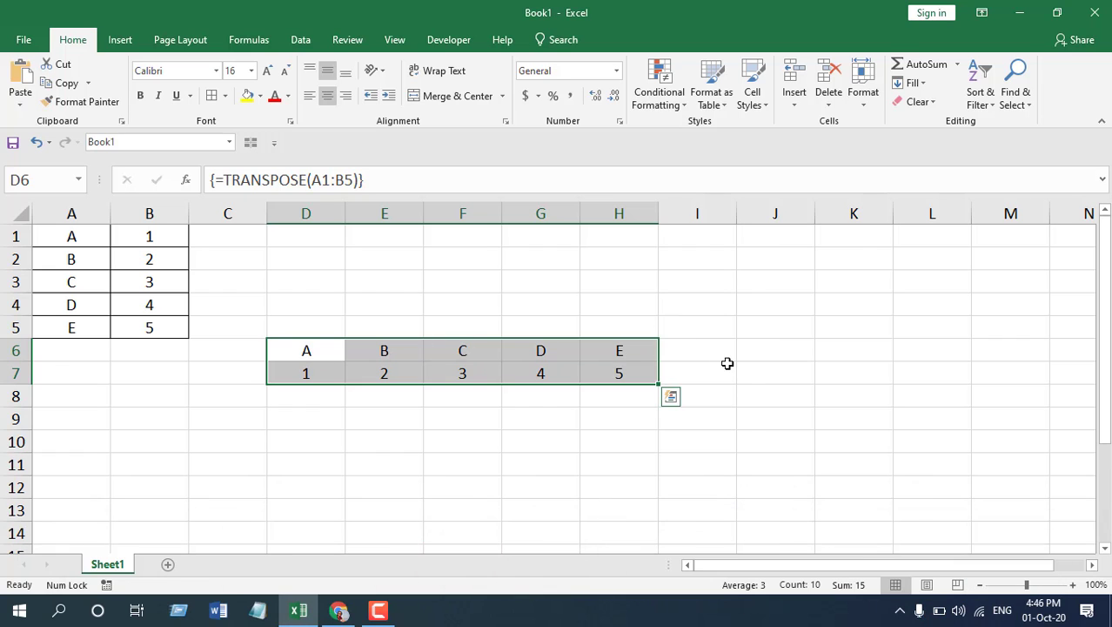
- Select the horizontal source table A18:E19
scroll(728, 363, down, 6)
scroll(727, 363, up, 1)
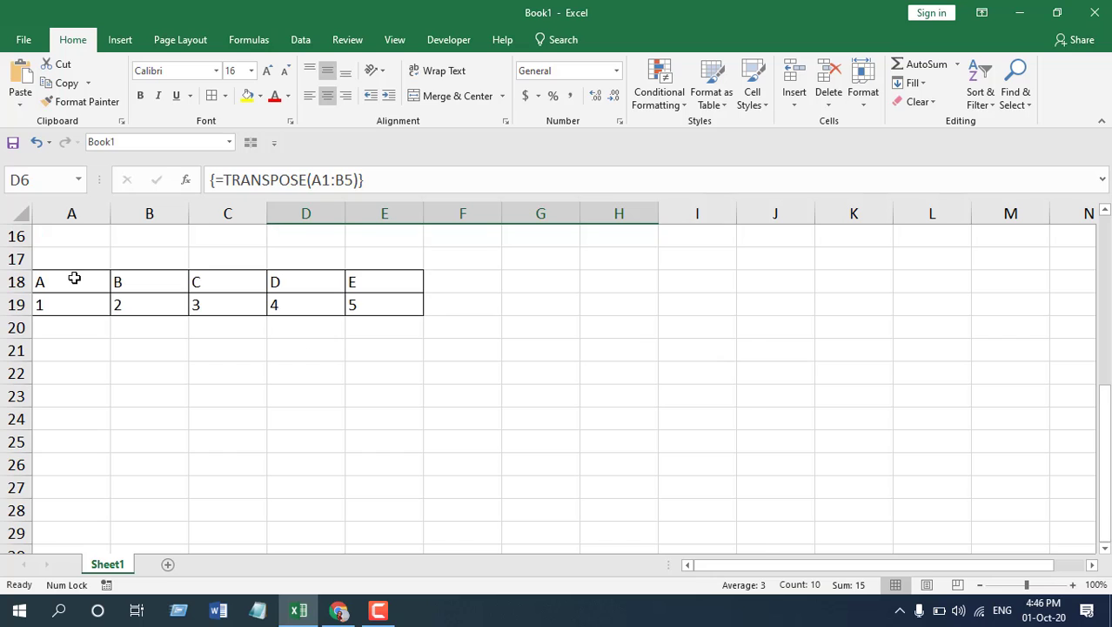
click(74, 279)
drag(74, 278, 355, 301)
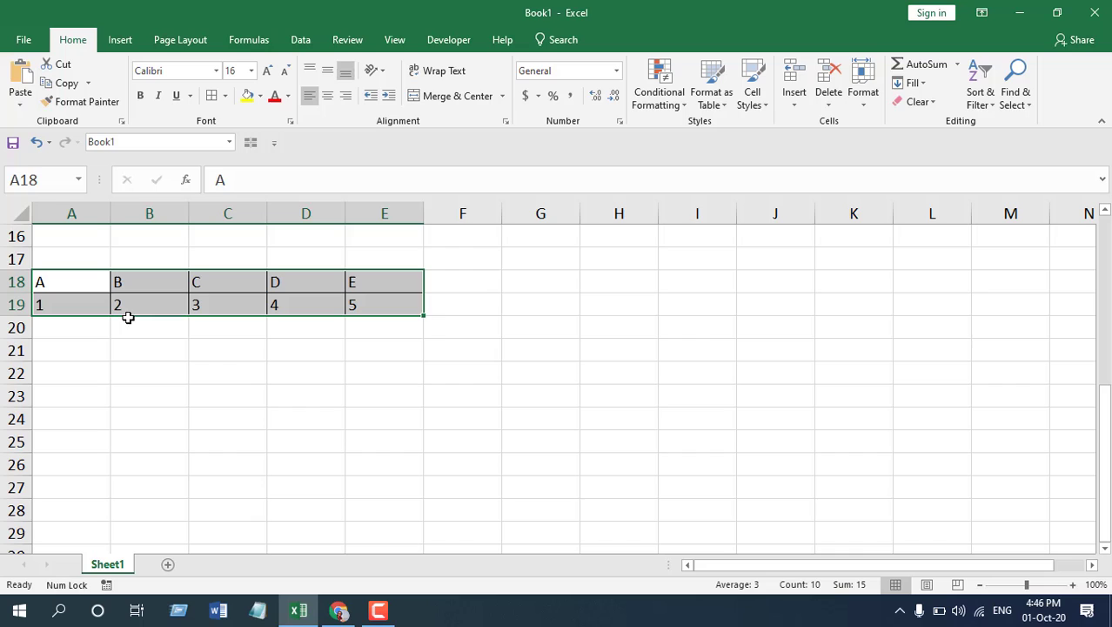
- Select G20:H24 and array-enter =TRANSPOSE(A18:E19) with Ctrl+Shift+Enter
drag(548, 324, 629, 425)
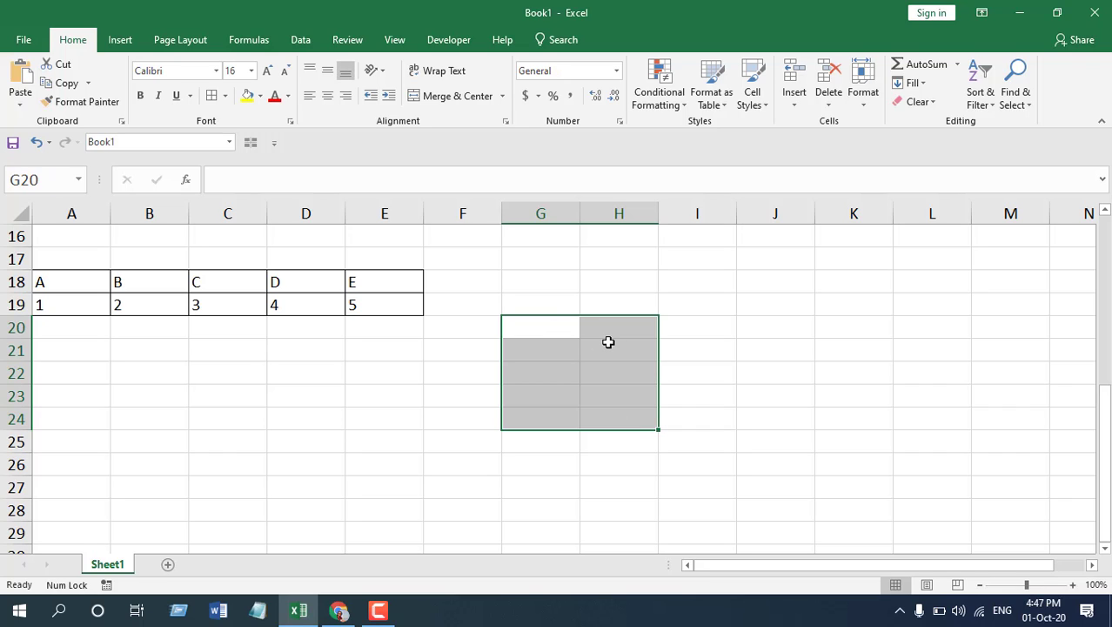
text(=)
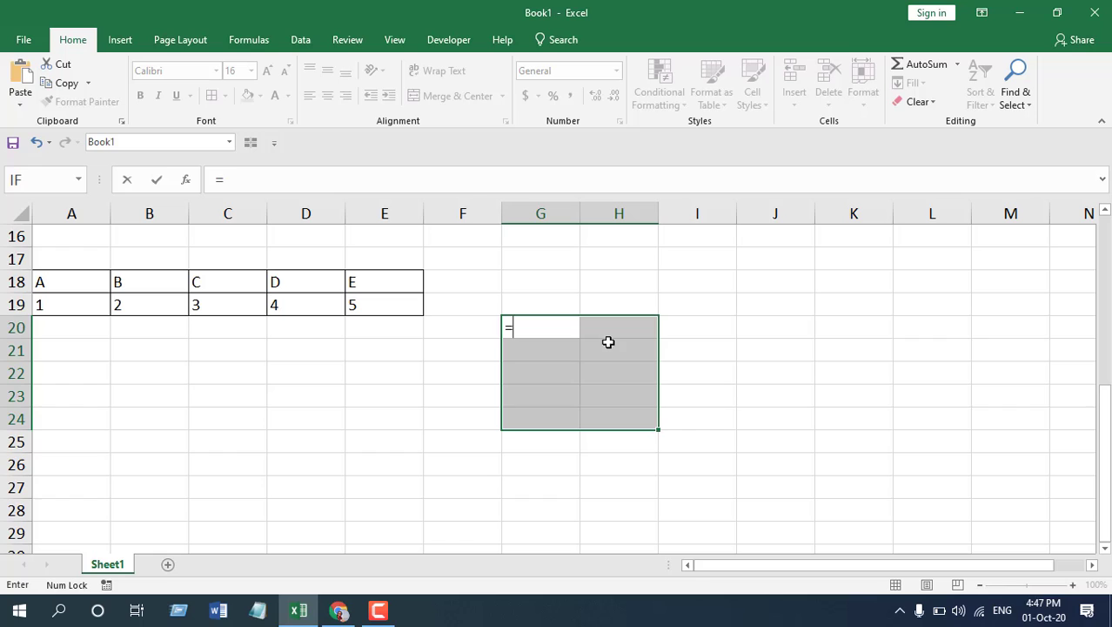
text(TRA)
key(Tab)
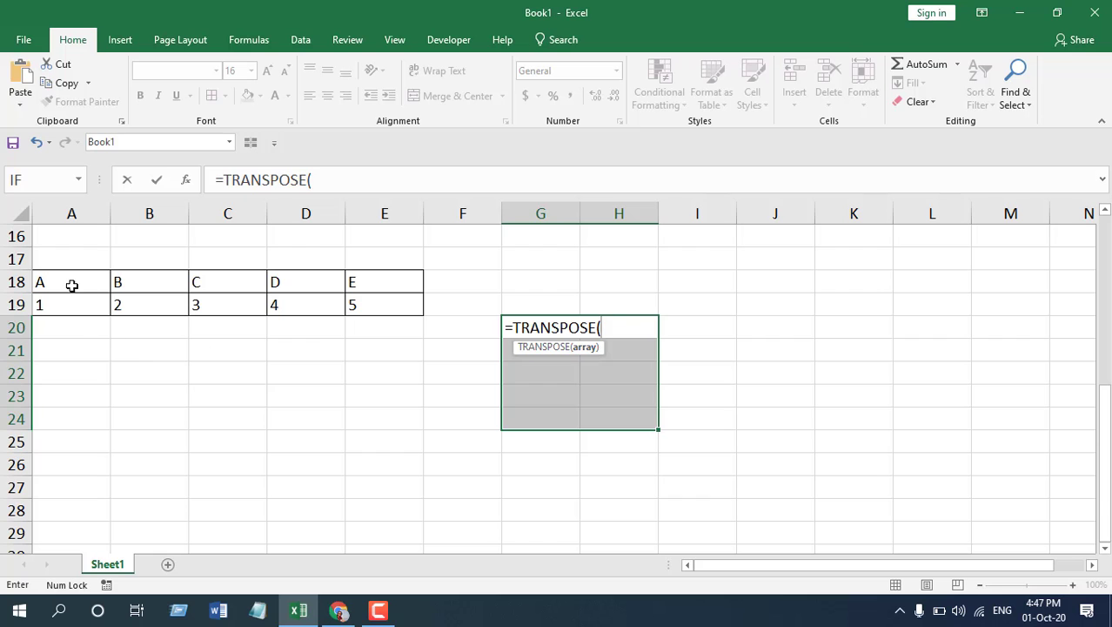
drag(72, 285, 358, 303)
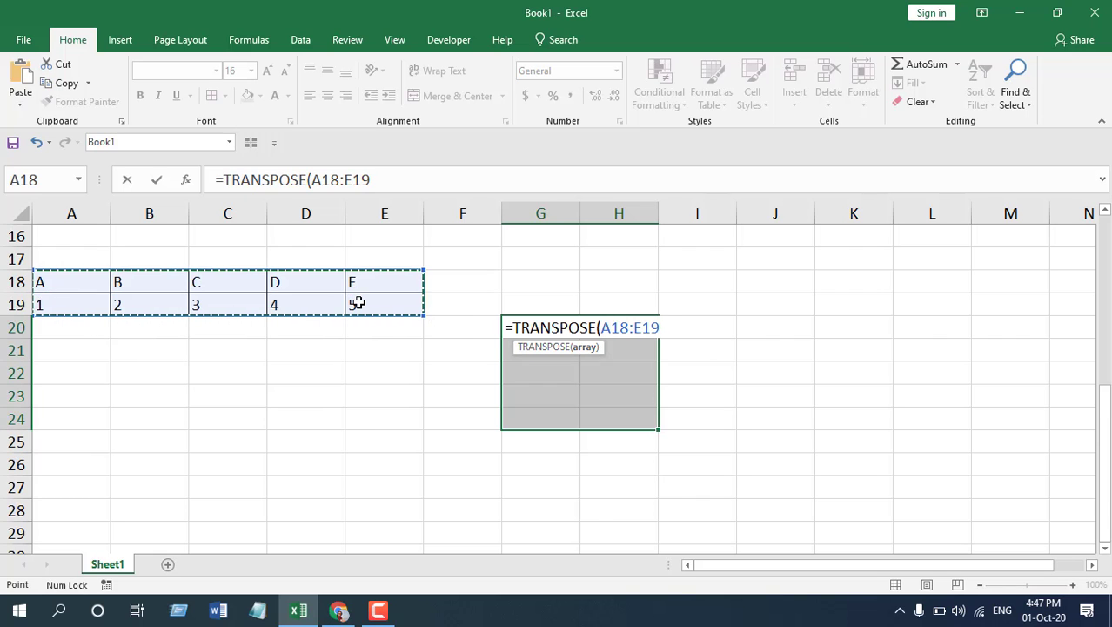
key(ctrl+shift+Return)
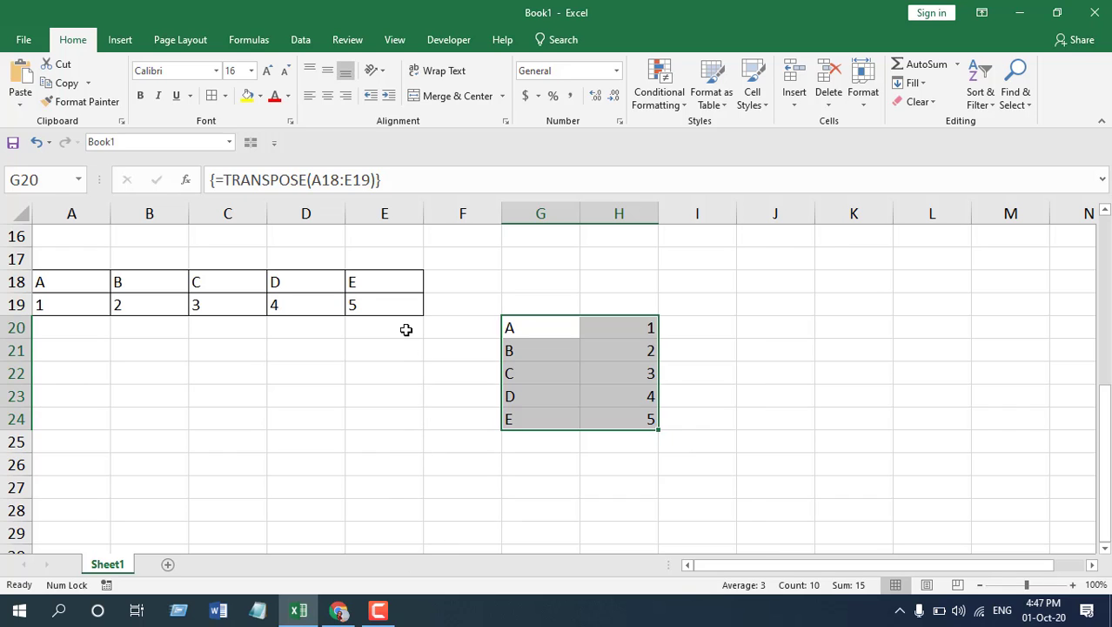
- Delete the contents of A18:E19 and compare it with the zero-filled G20:H24 array
drag(404, 328, 47, 261)
key(Delete)
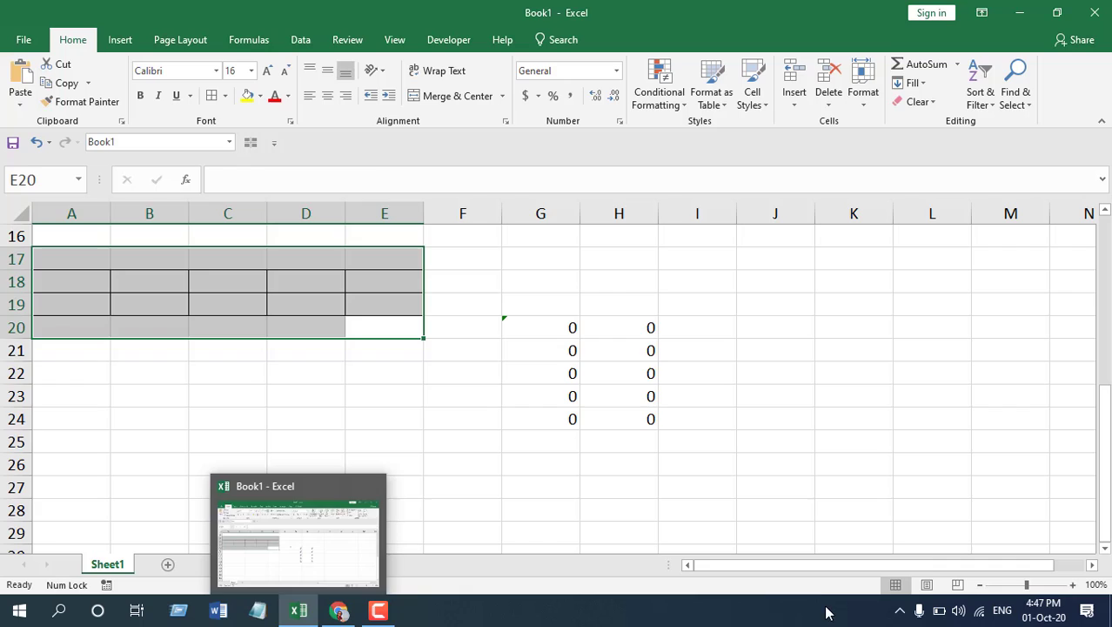
drag(522, 328, 623, 423)
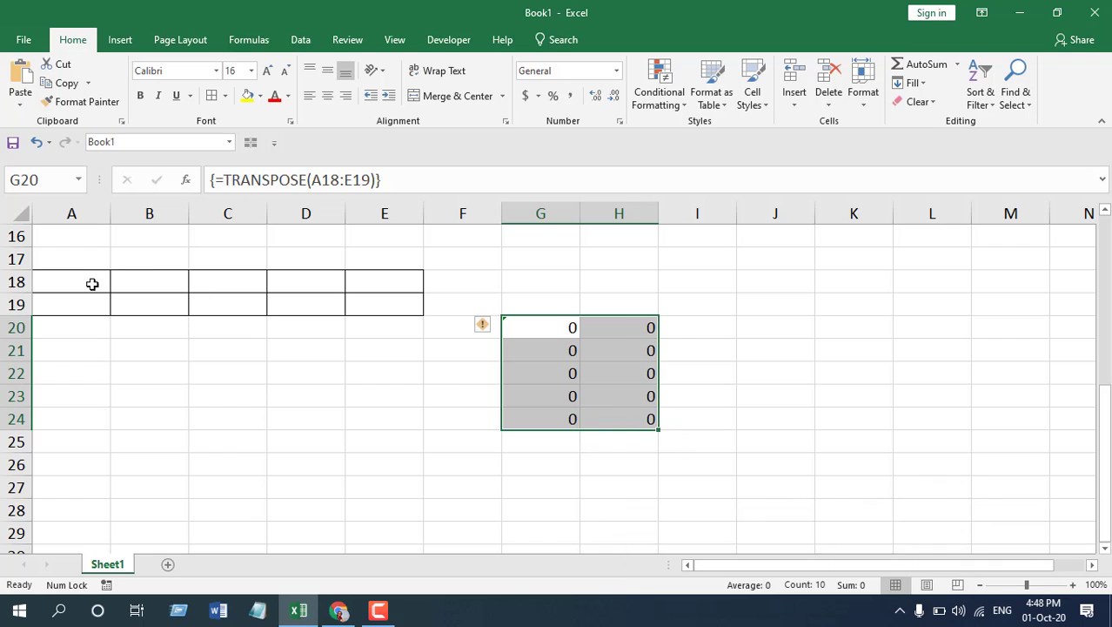
drag(87, 281, 372, 302)
drag(544, 330, 626, 421)
drag(48, 276, 356, 329)
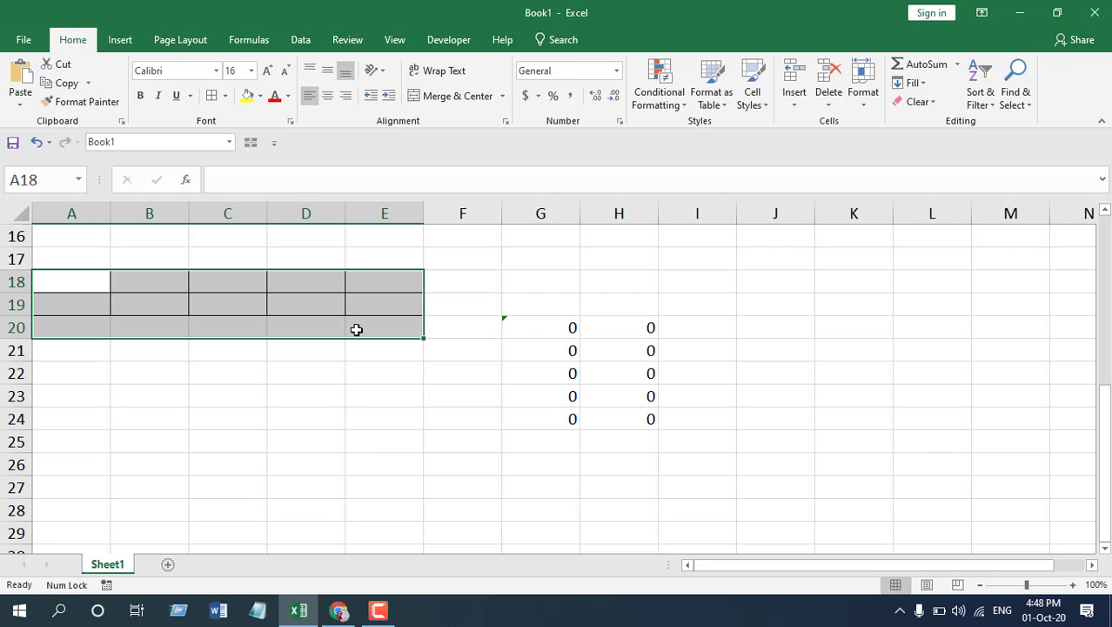
- Scroll to the top of Sheet1 to show A1:B5 and the transposed D6:H7
scroll(411, 352, up, 5)
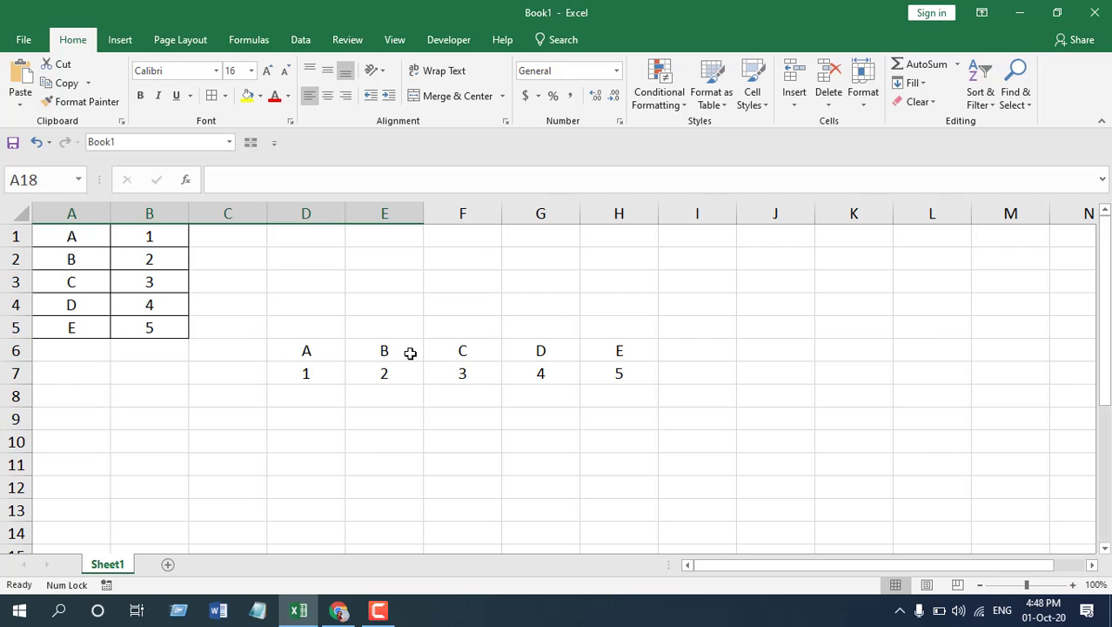